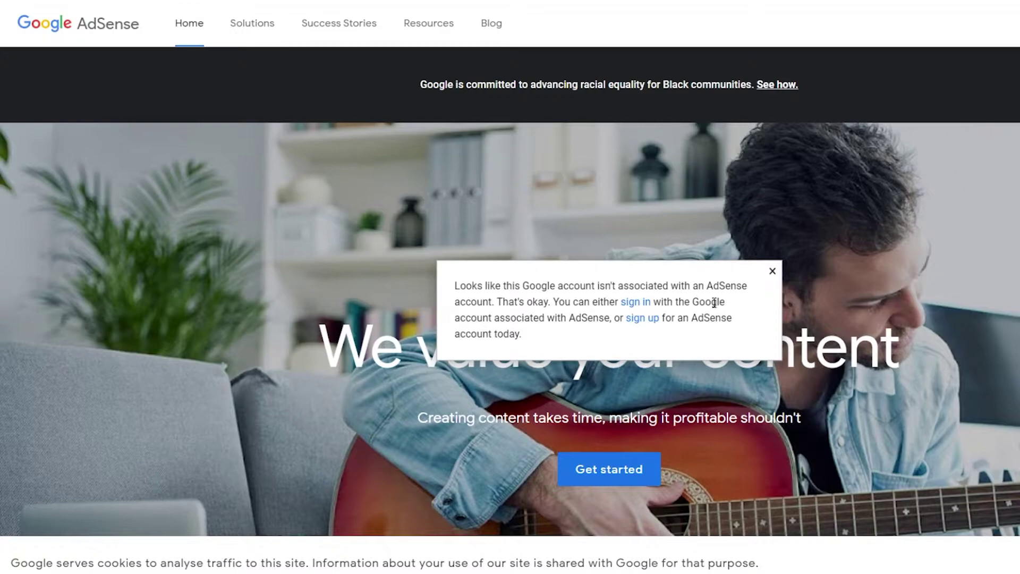
pyautogui.click(643, 319)
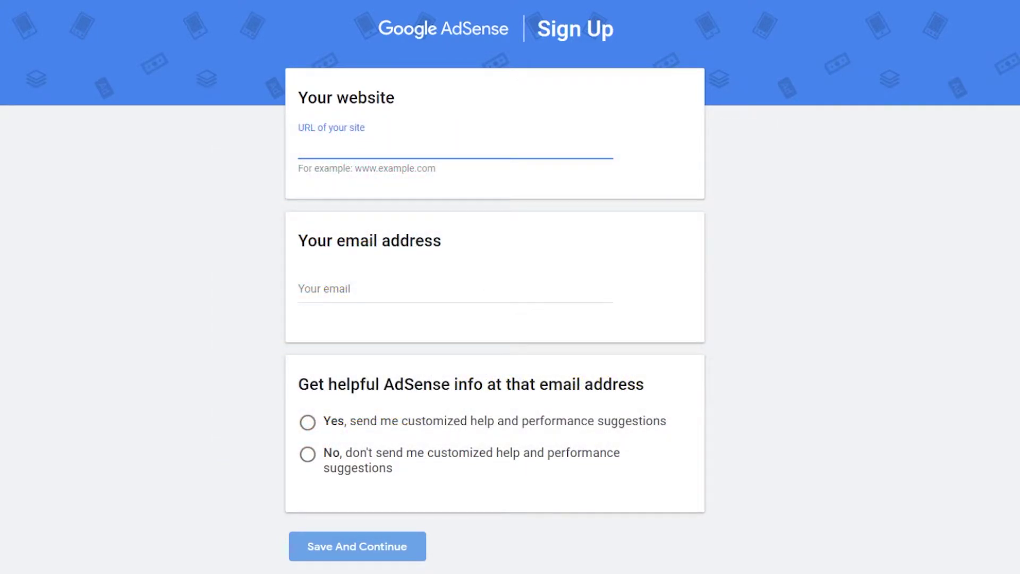
pyautogui.click(400, 178)
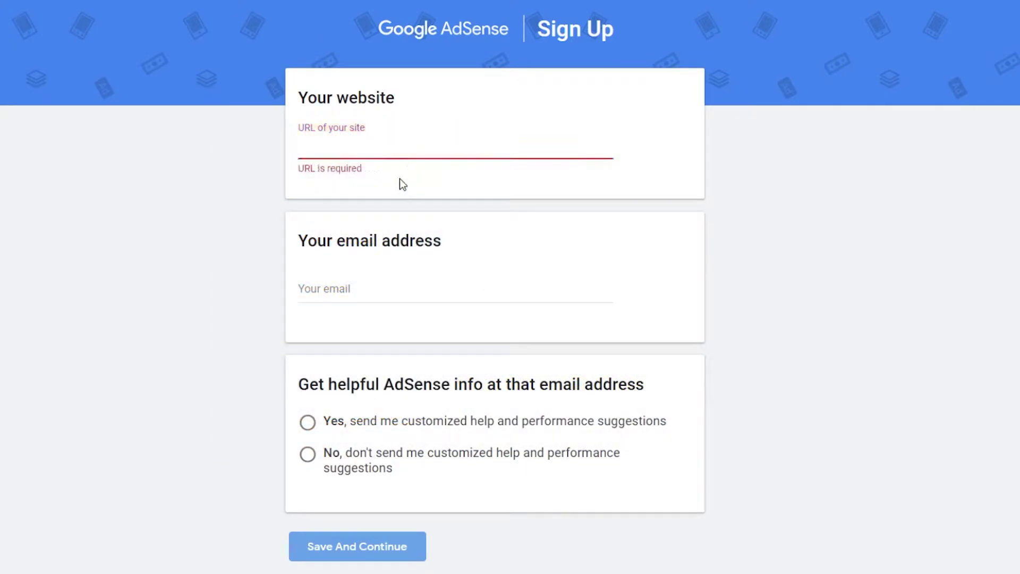
pyautogui.click(387, 157)
pyautogui.write('https://hvxfocus.com/')
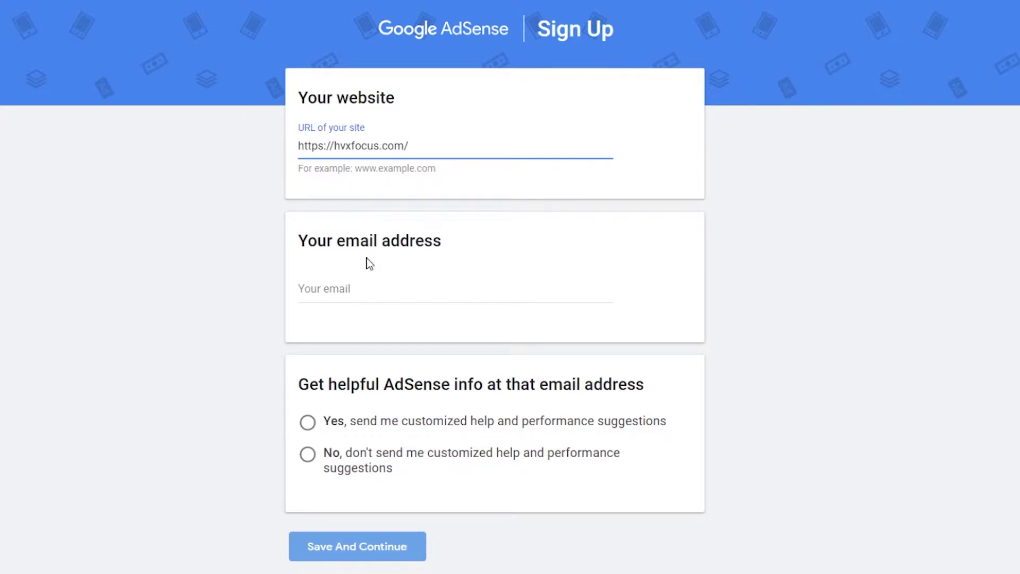
pyautogui.click(355, 298)
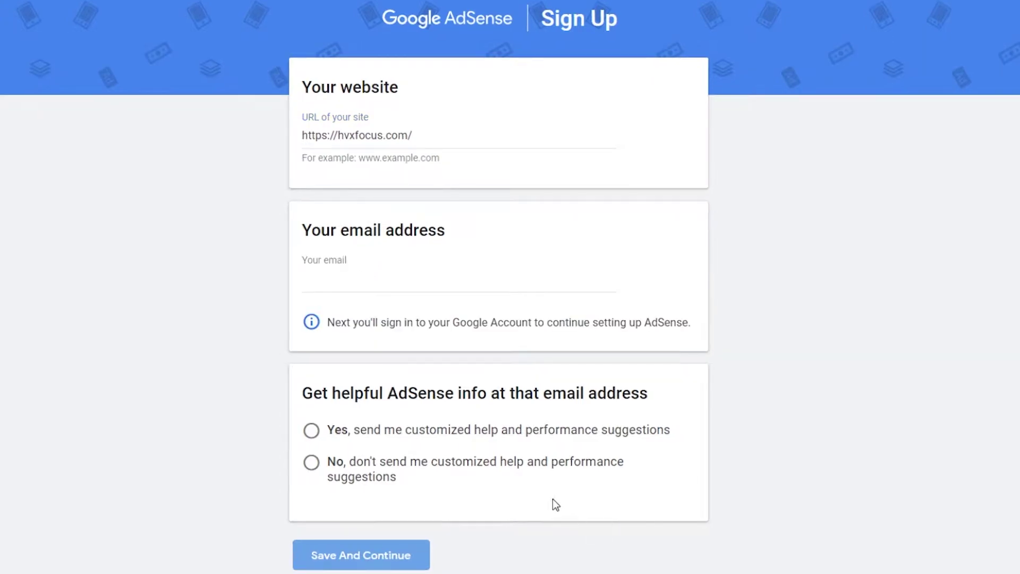
pyautogui.click(313, 463)
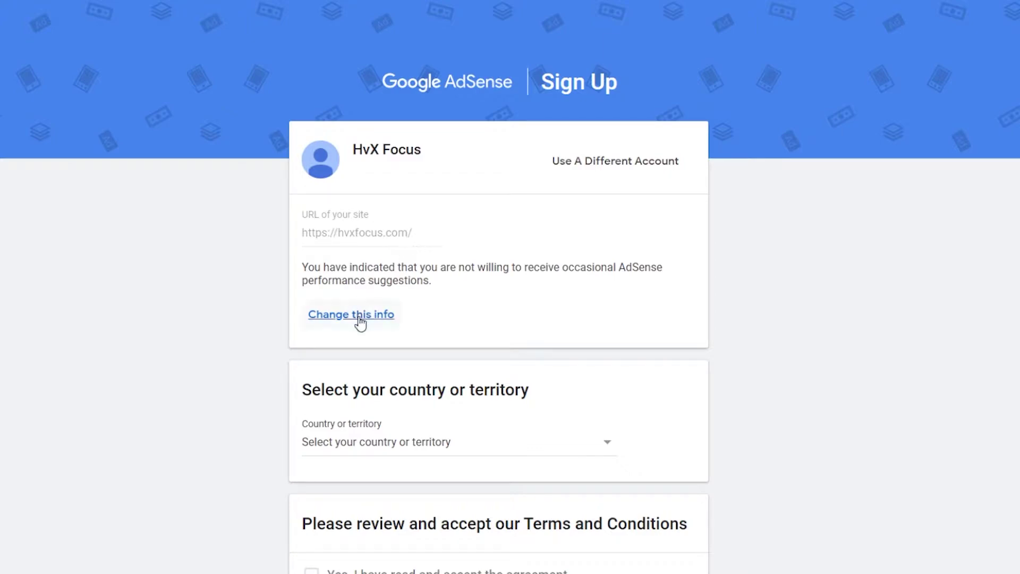
# Pick United States as the country, accept the terms, and create the AdSense account.
pyautogui.click(424, 425)
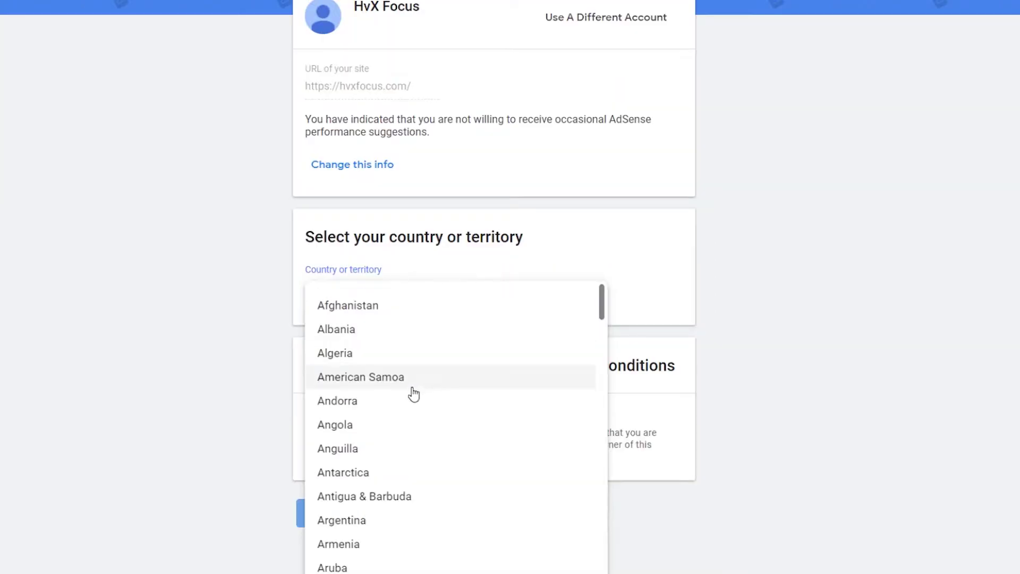
pyautogui.scroll(-10, 414, 394)
pyautogui.moveTo(601, 329); pyautogui.dragTo(602, 572)
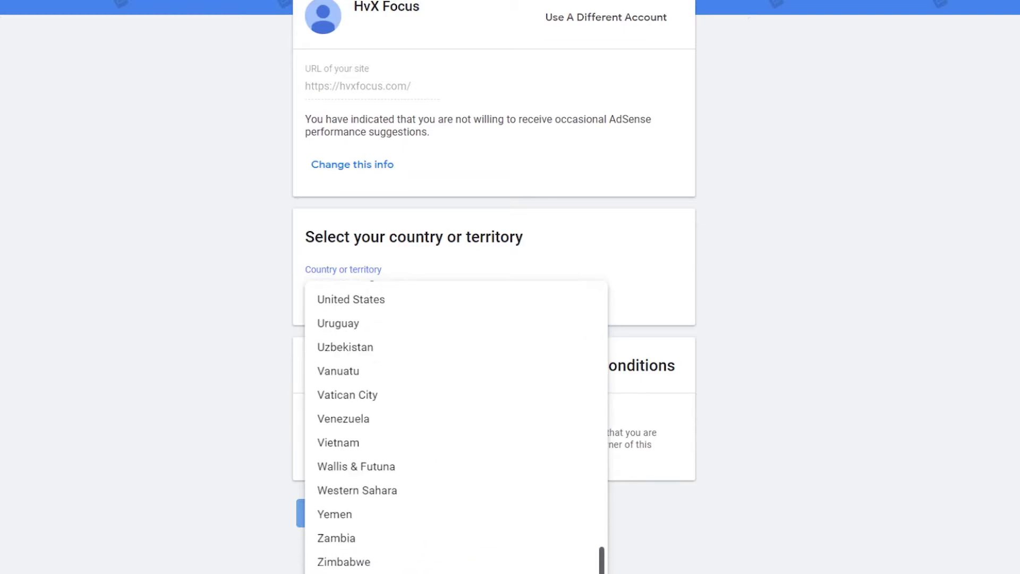
pyautogui.click(351, 300)
pyautogui.scroll(-4, 695, 235)
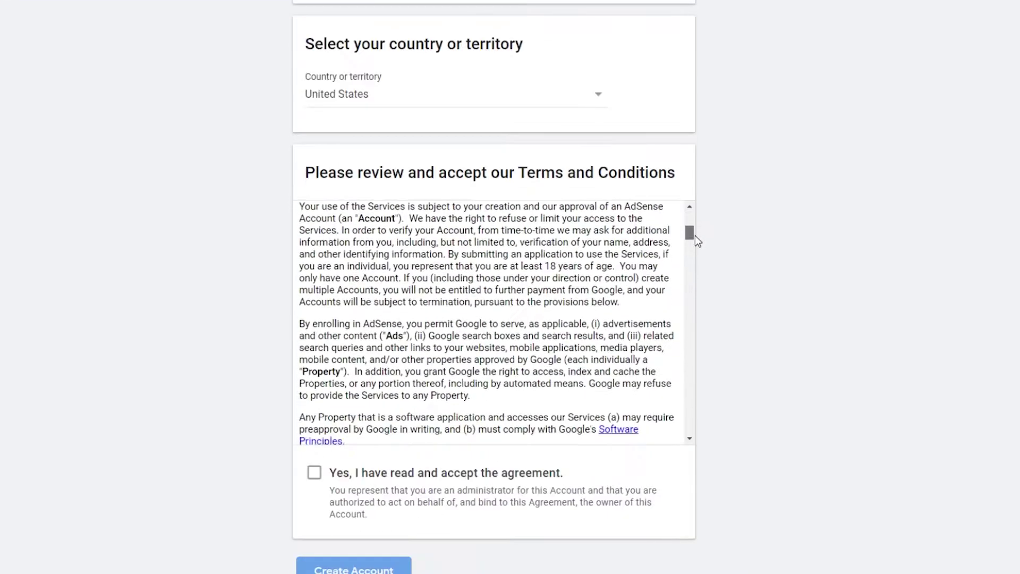
pyautogui.moveTo(695, 235); pyautogui.dragTo(694, 451)
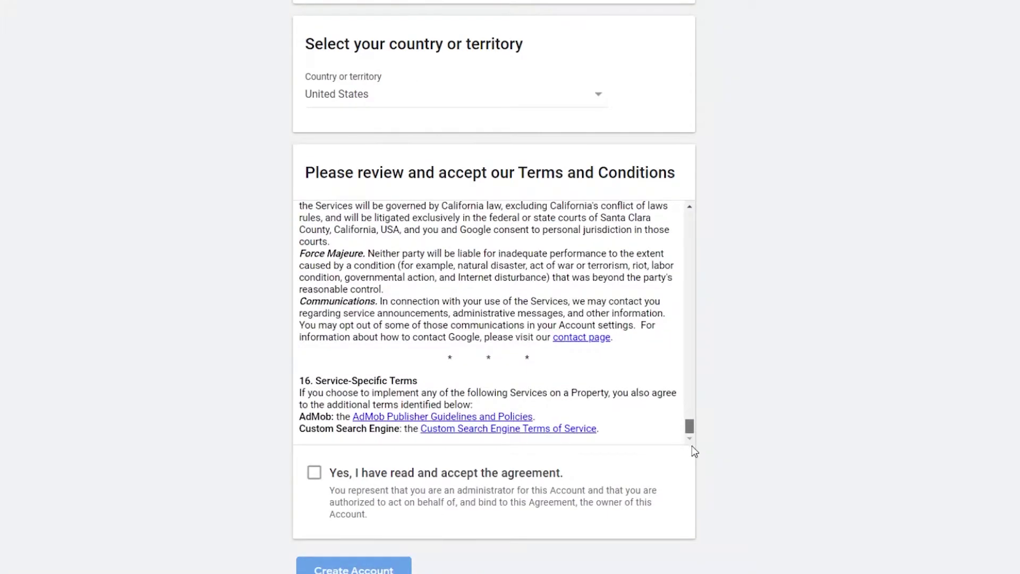
pyautogui.click(314, 473)
pyautogui.scroll(-2, 413, 461)
pyautogui.click(388, 491)
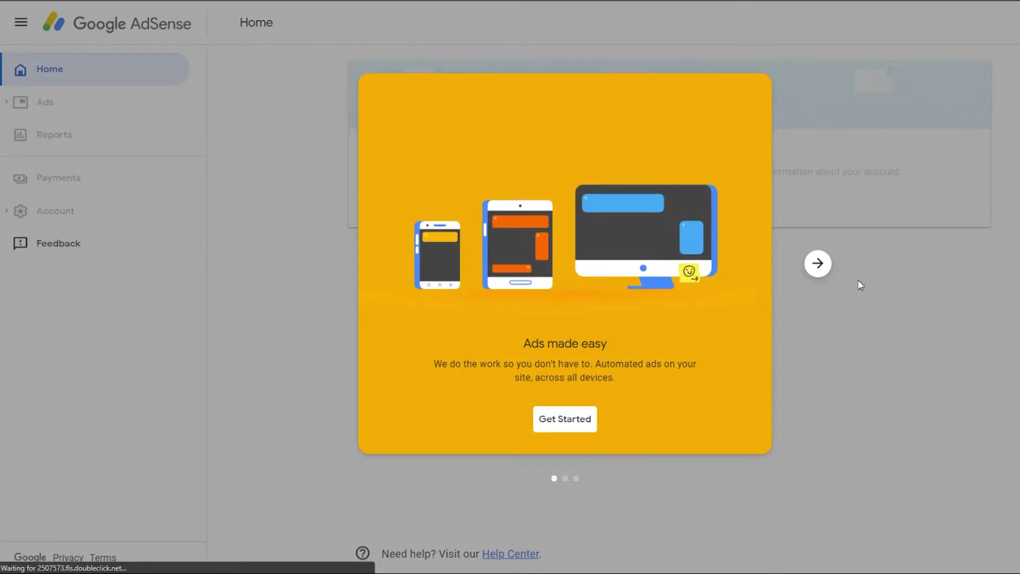
# Begin setup and submit the payment address form as an Individual account.
pyautogui.click(568, 420)
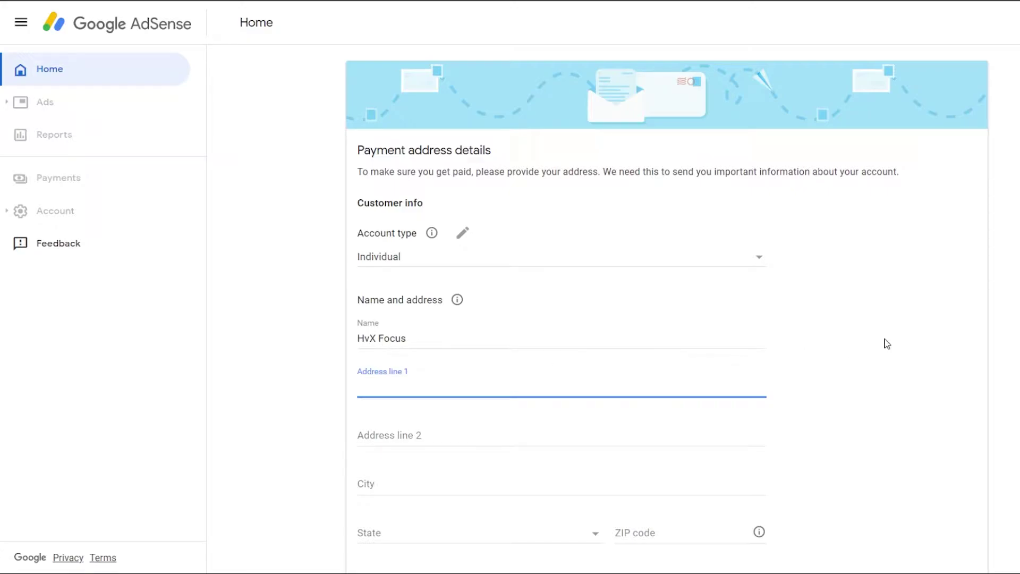
pyautogui.scroll(-3, 884, 342)
pyautogui.click(381, 514)
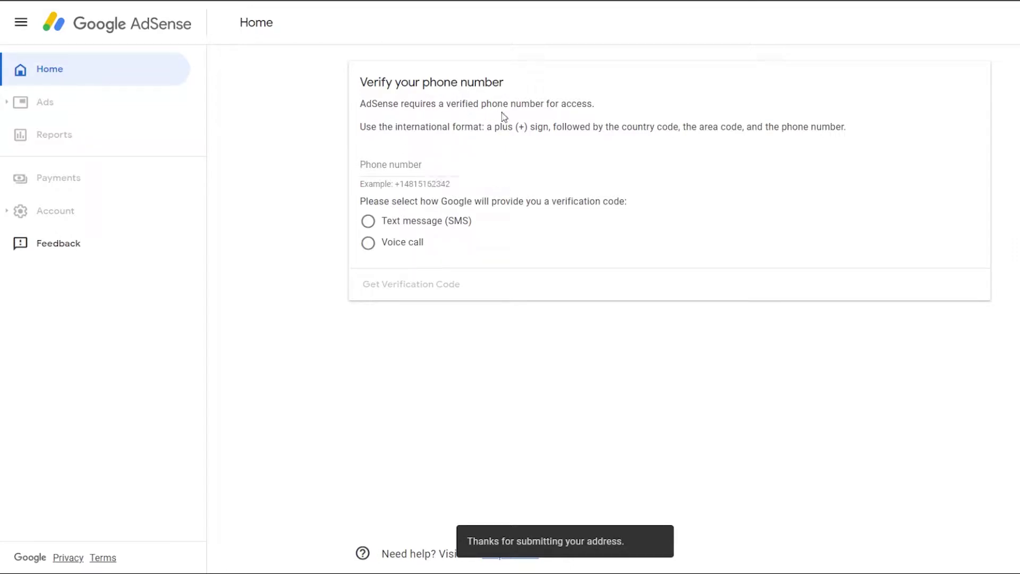
# Enter the phone number and request a verification code by text message (SMS).
pyautogui.click(427, 165)
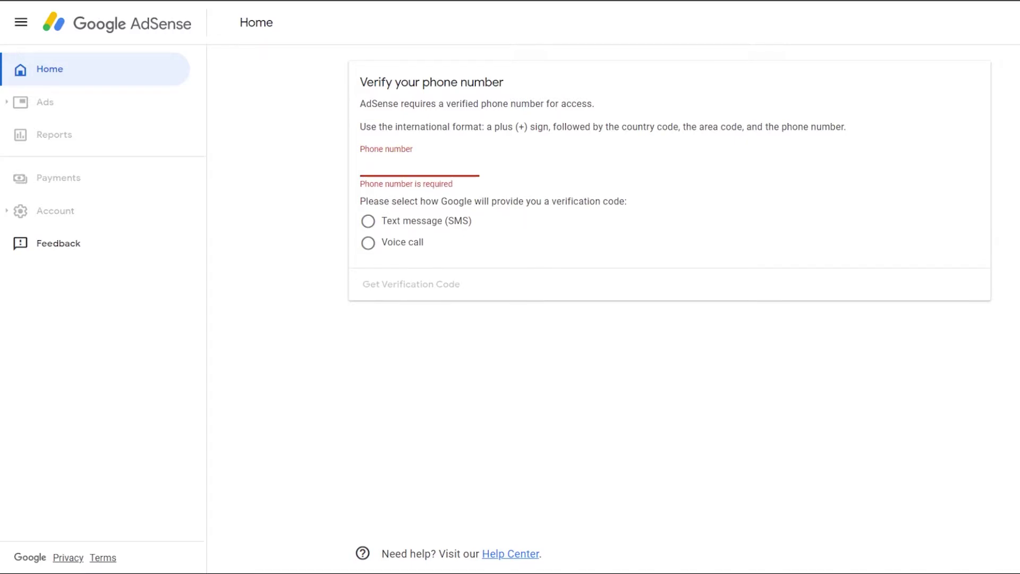
pyautogui.click(419, 166)
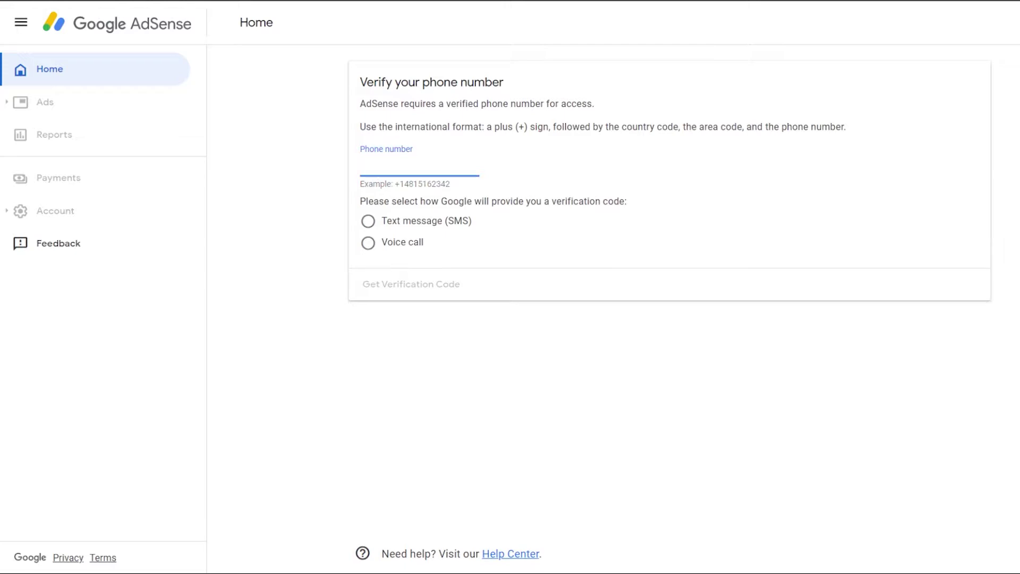
pyautogui.click(368, 221)
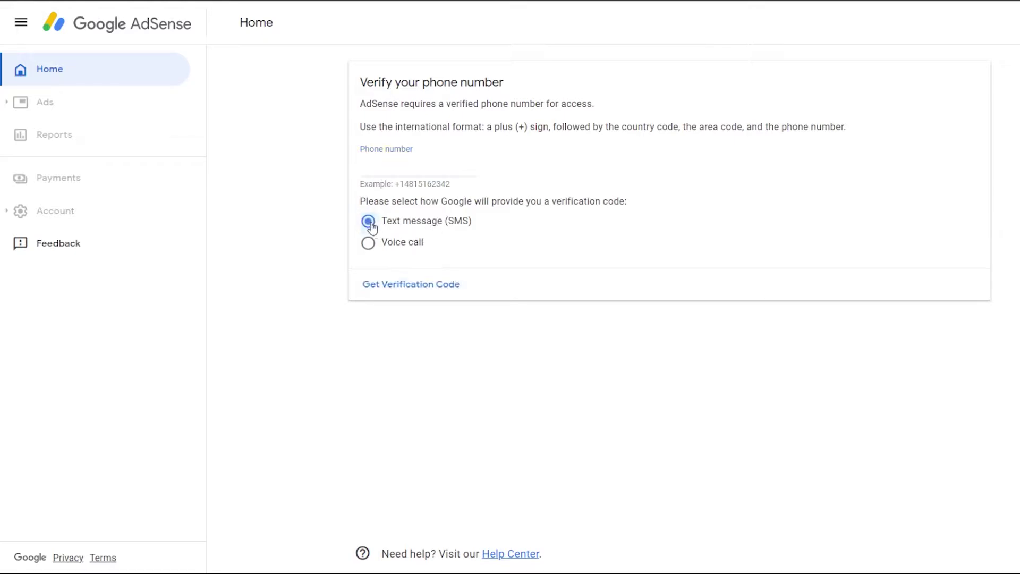
pyautogui.click(413, 285)
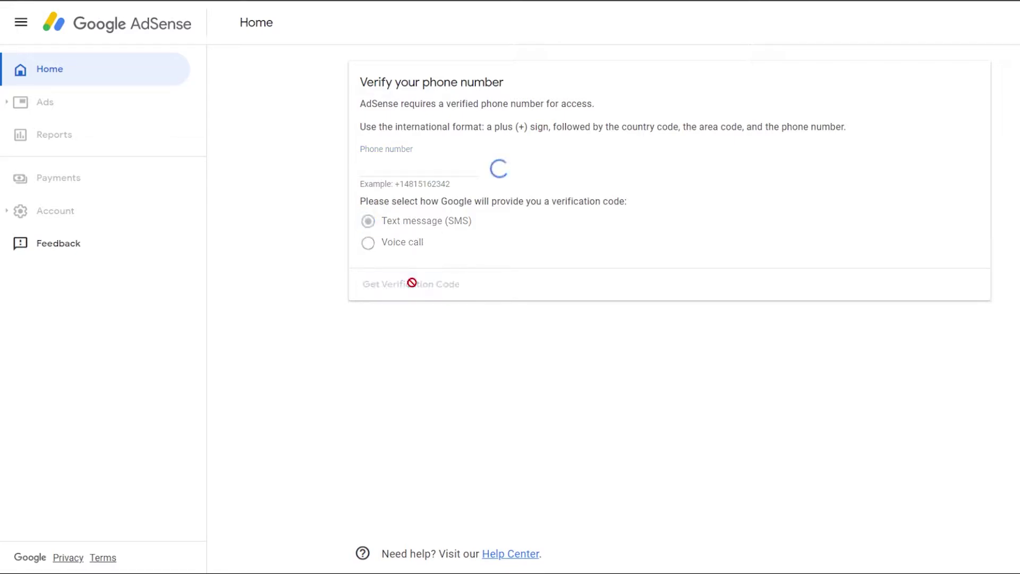
# Enter the received SMS verification code and submit it.
pyautogui.click(434, 142)
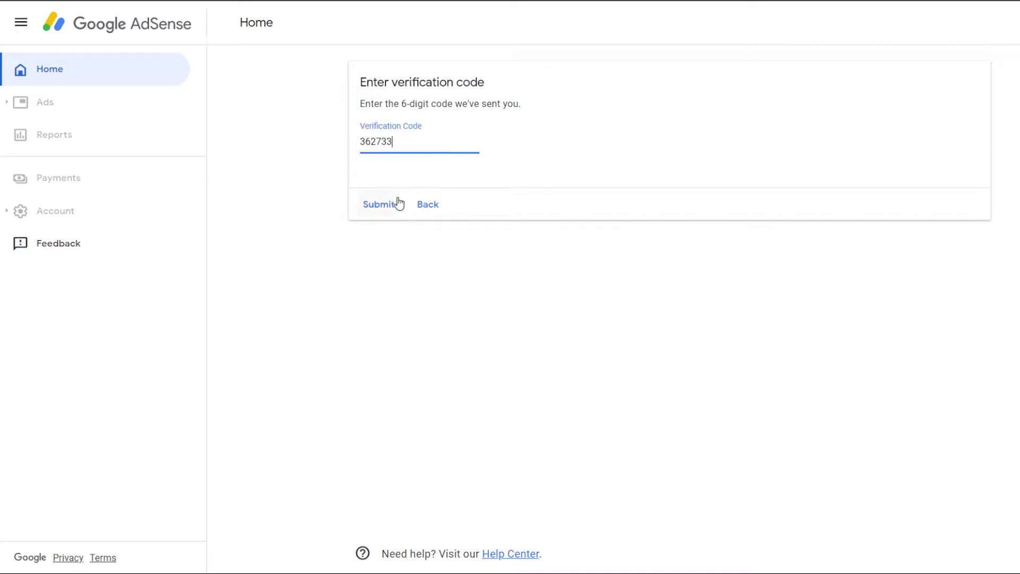
pyautogui.click(380, 205)
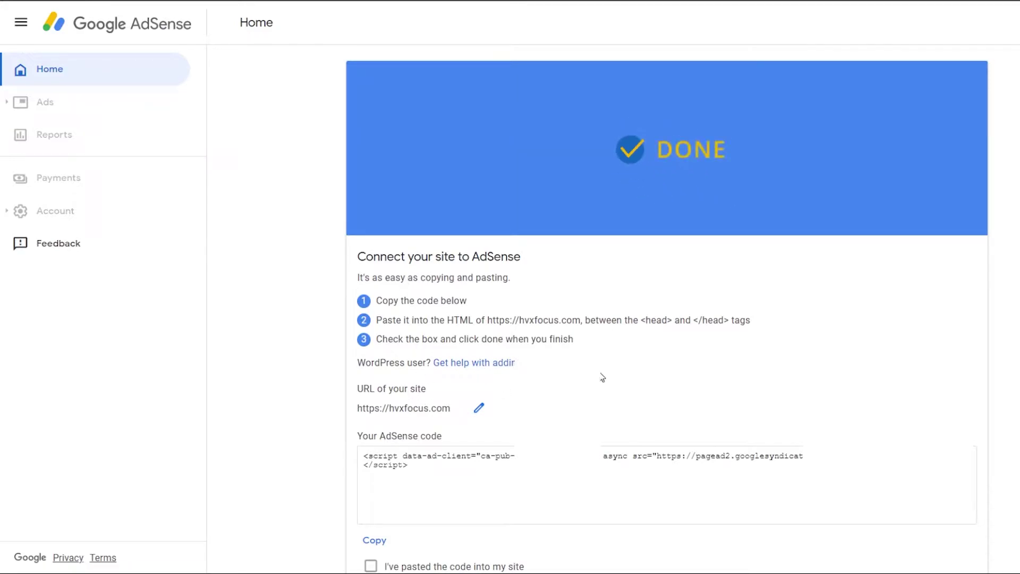
# Tick 'I've pasted the code into my site' below the AdSense code snippet.
pyautogui.scroll(-2, 603, 377)
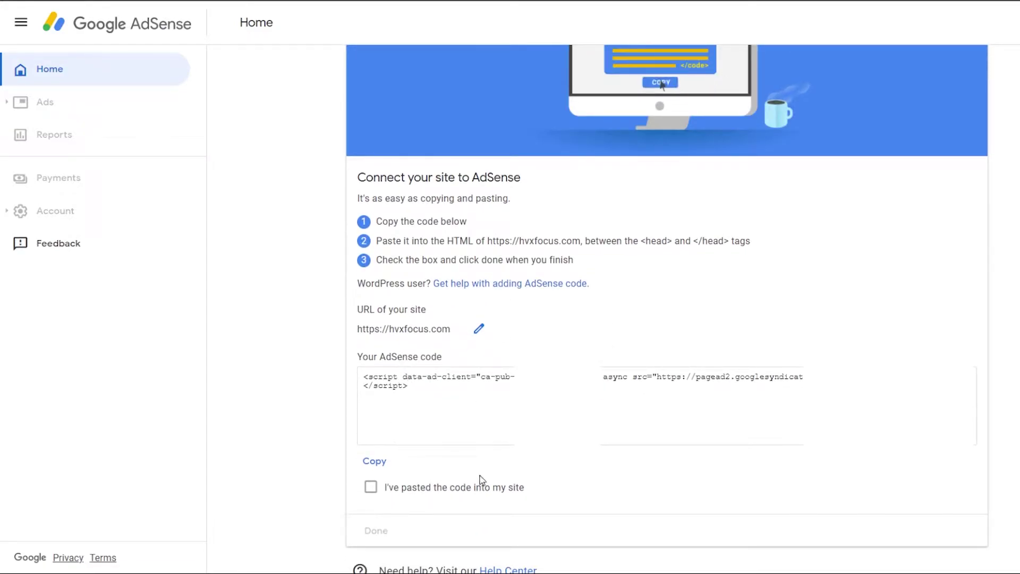
pyautogui.scroll(-1, 482, 480)
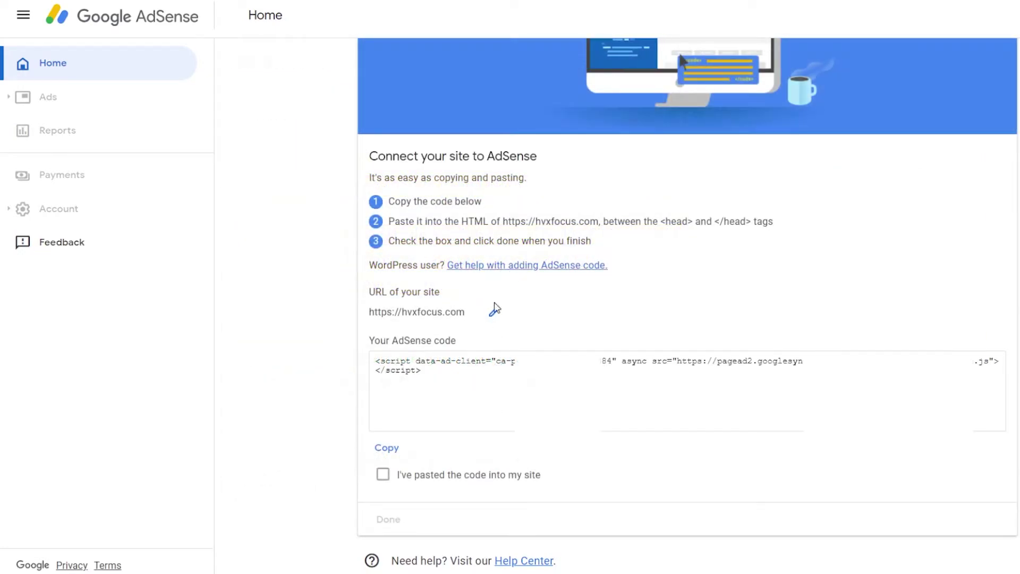
pyautogui.click(383, 476)
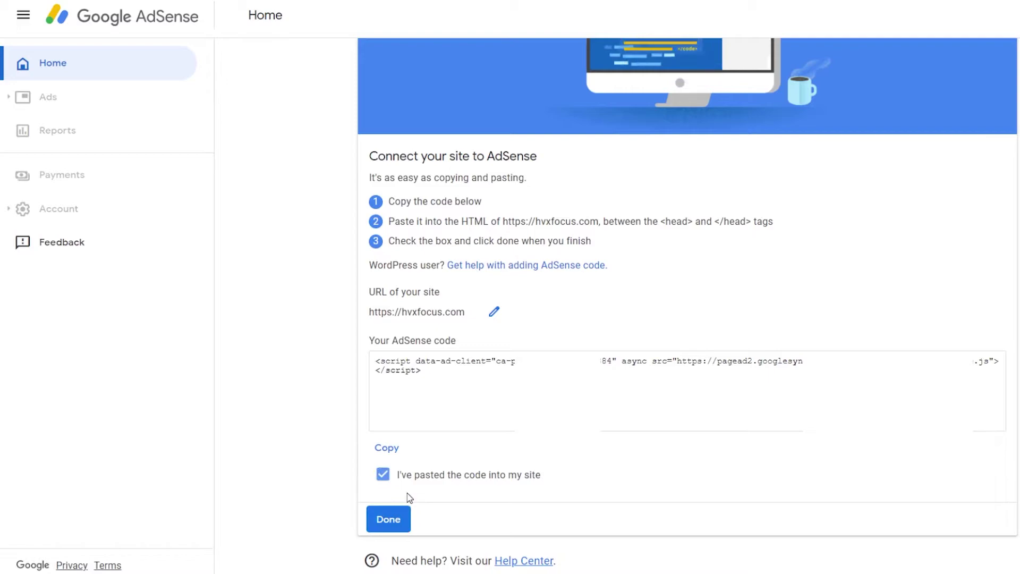
# Click Done, acknowledge 'The code was found', and check the site review timeframe.
pyautogui.click(398, 523)
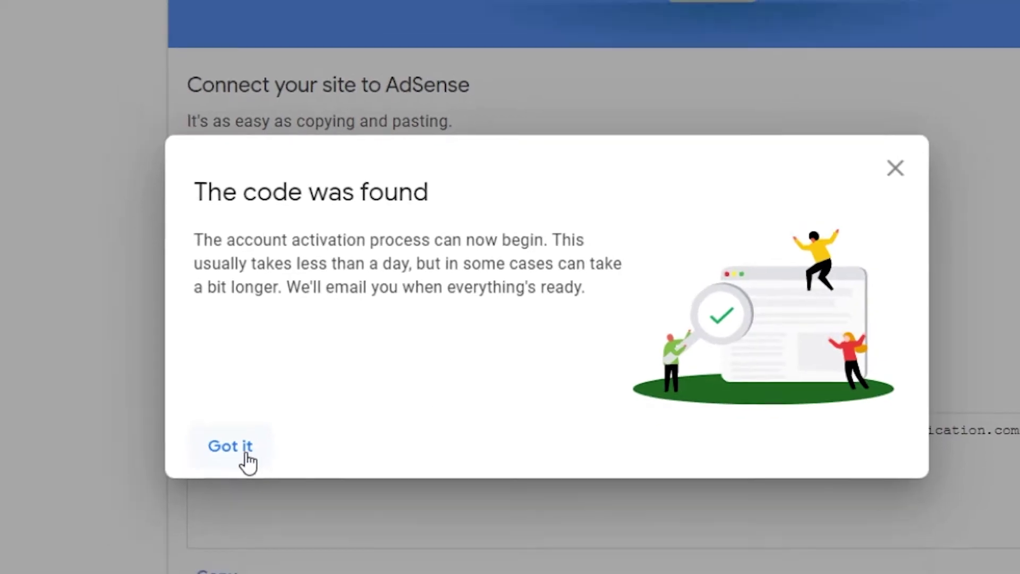
pyautogui.click(188, 456)
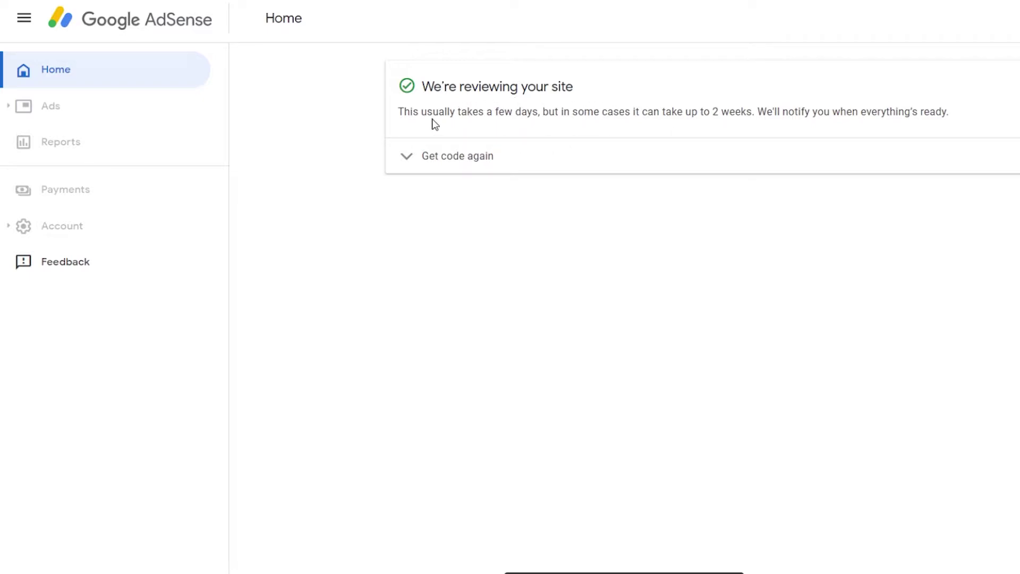
pyautogui.moveTo(399, 112); pyautogui.dragTo(954, 121)
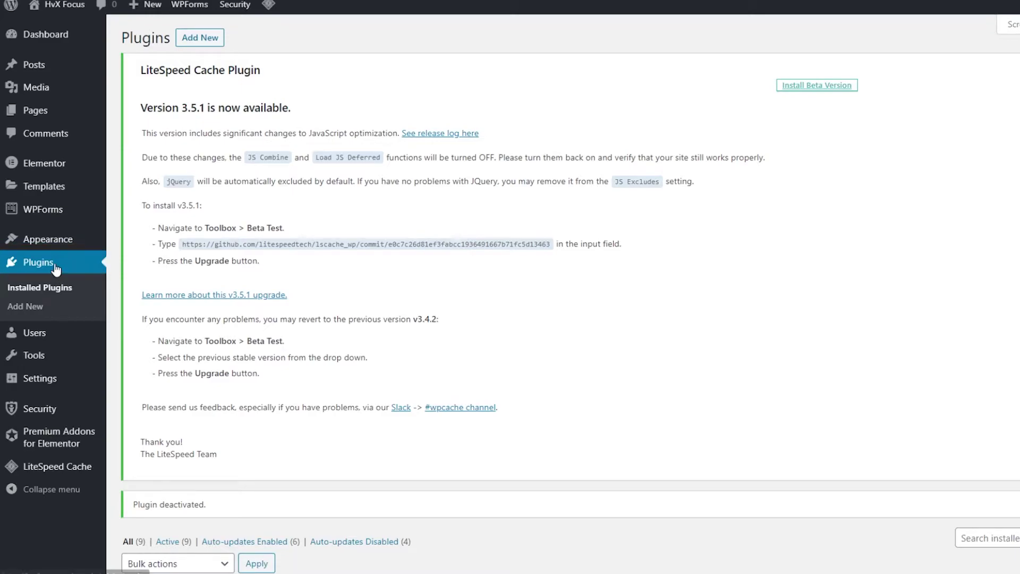
# Search Add New plugins for 'google', then install and activate Site Kit by Google.
pyautogui.click(202, 42)
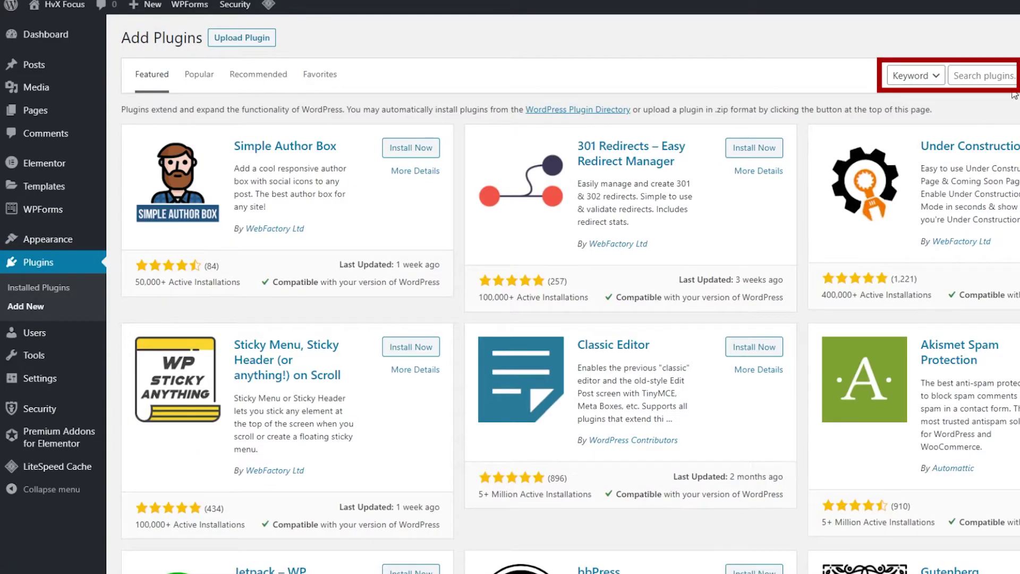
pyautogui.click(1013, 77)
pyautogui.write('google')
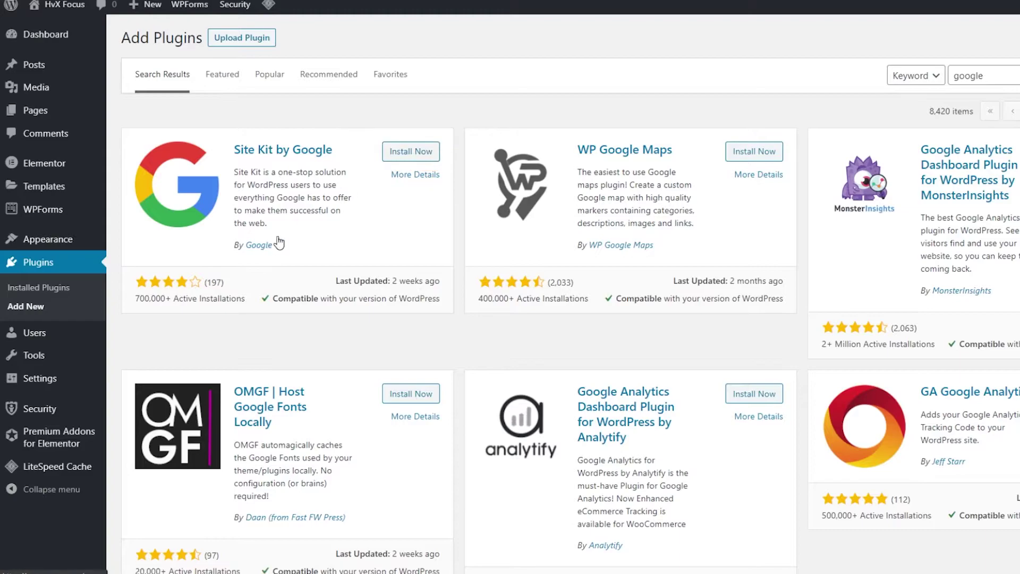
pyautogui.click(418, 157)
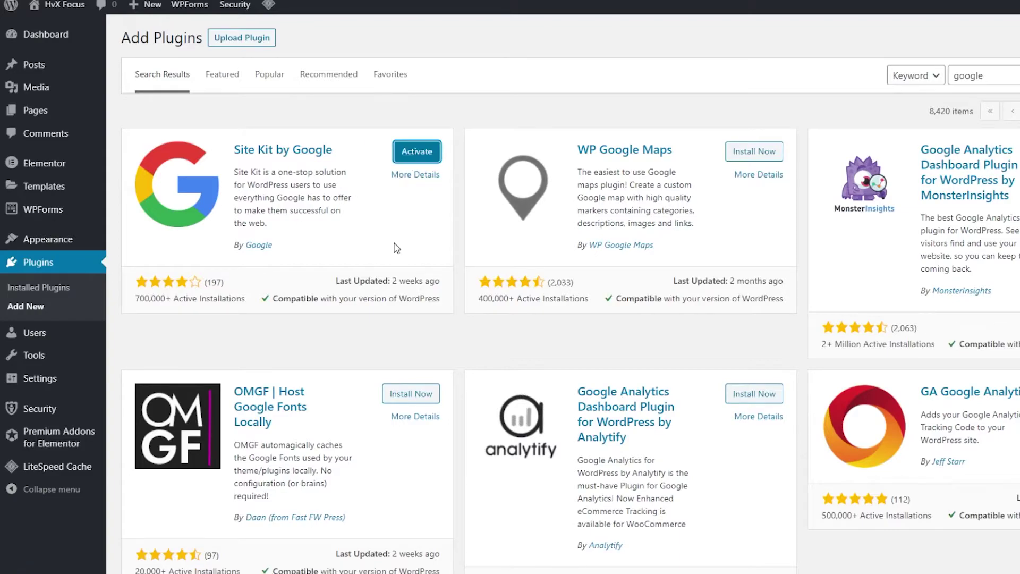
pyautogui.click(416, 154)
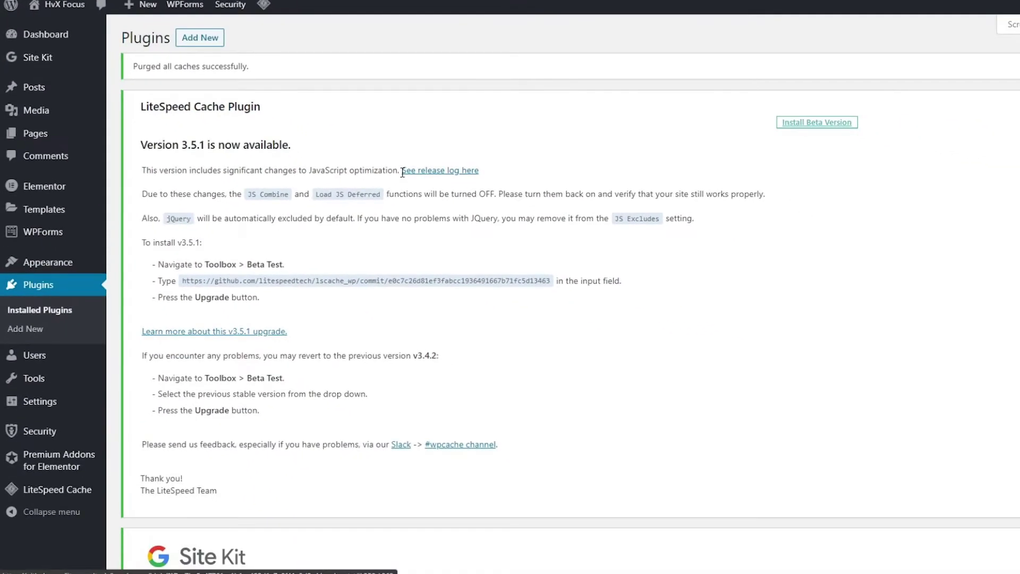
pyautogui.scroll(-5, 461, 377)
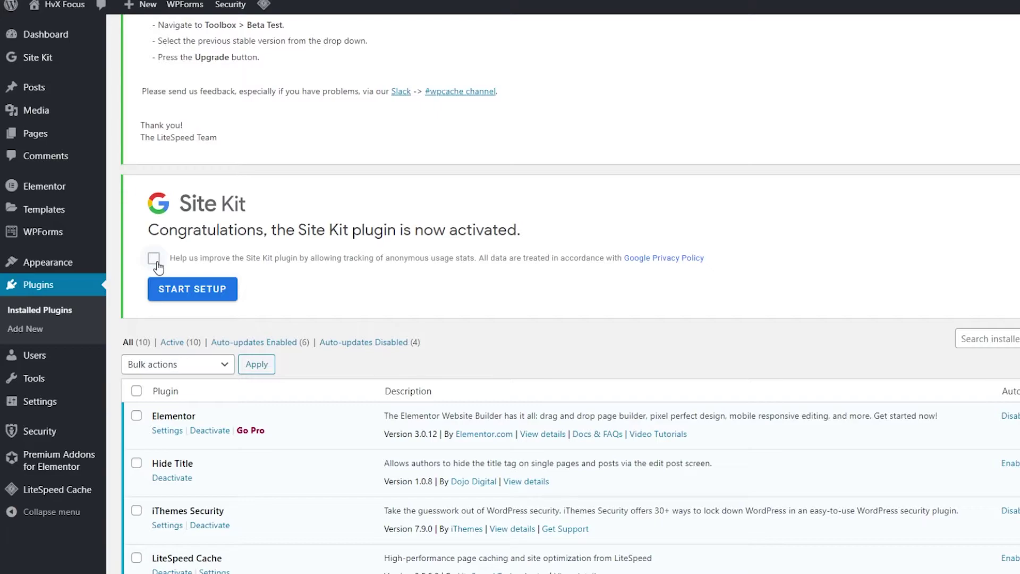
pyautogui.scroll(-3, 318, 274)
pyautogui.scroll(3, 221, 319)
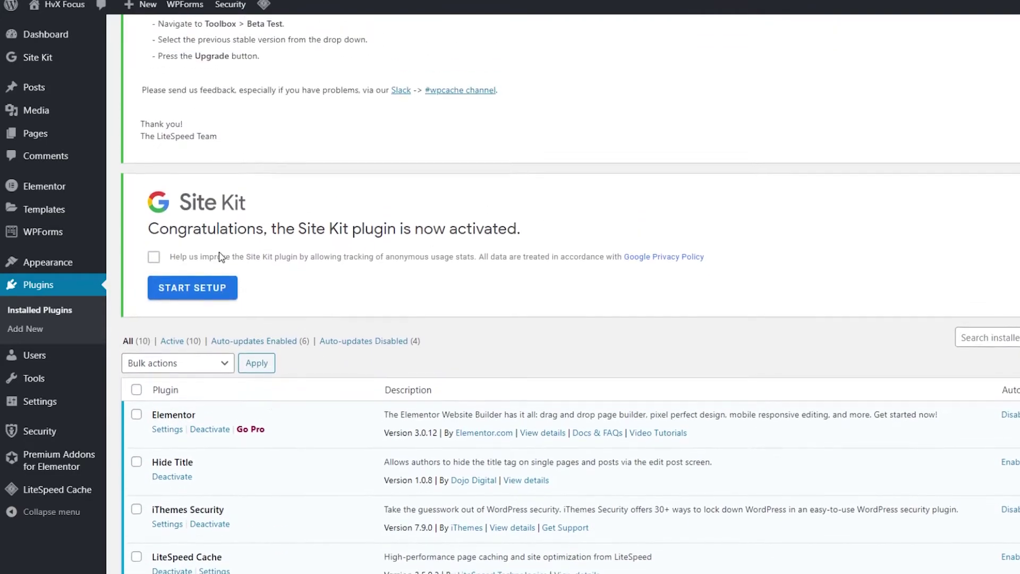
# Start Site Kit setup, sign in with Google, and allow Search Console and site-list access.
pyautogui.click(193, 291)
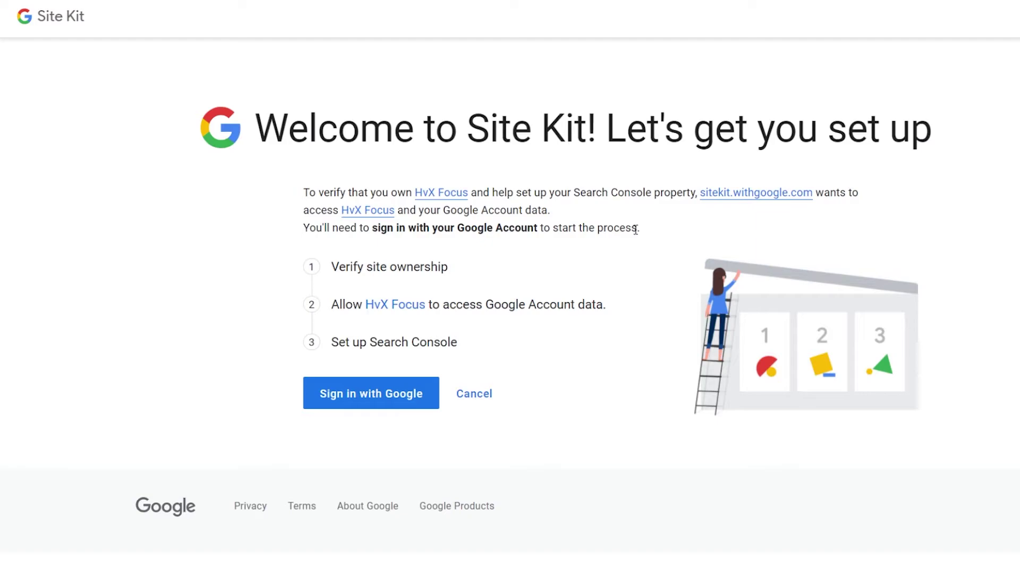
pyautogui.click(408, 402)
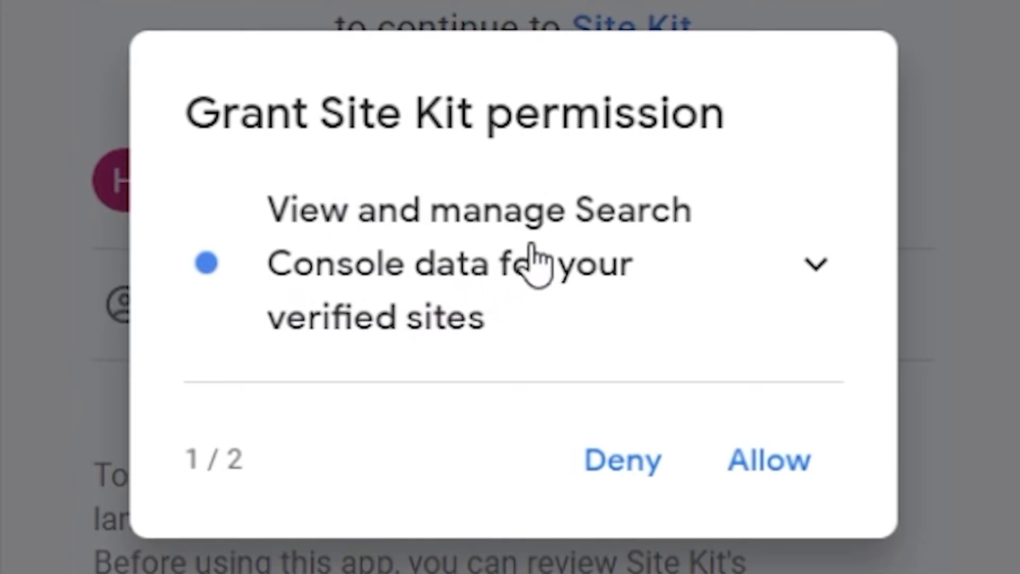
pyautogui.click(822, 271)
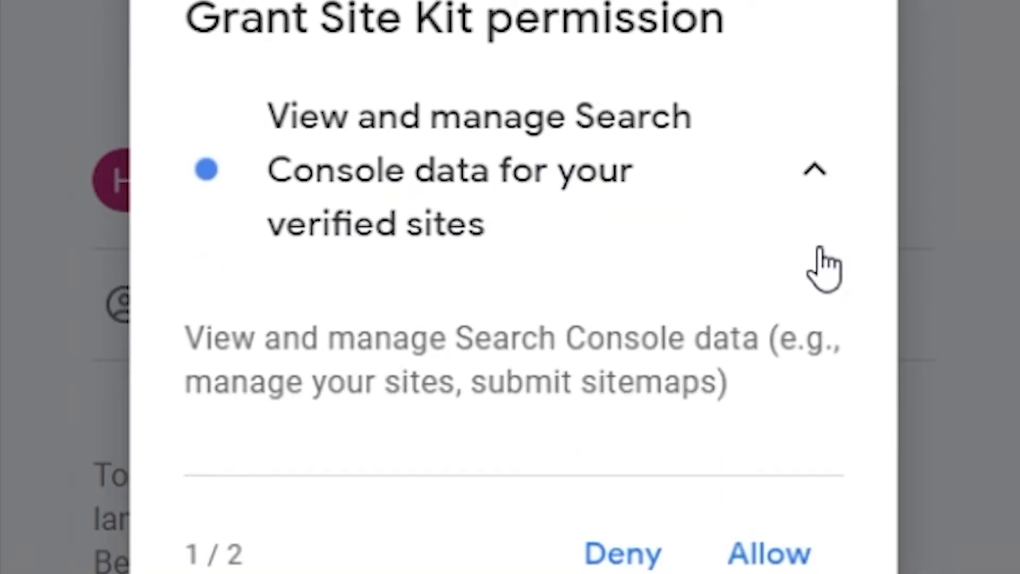
pyautogui.click(823, 178)
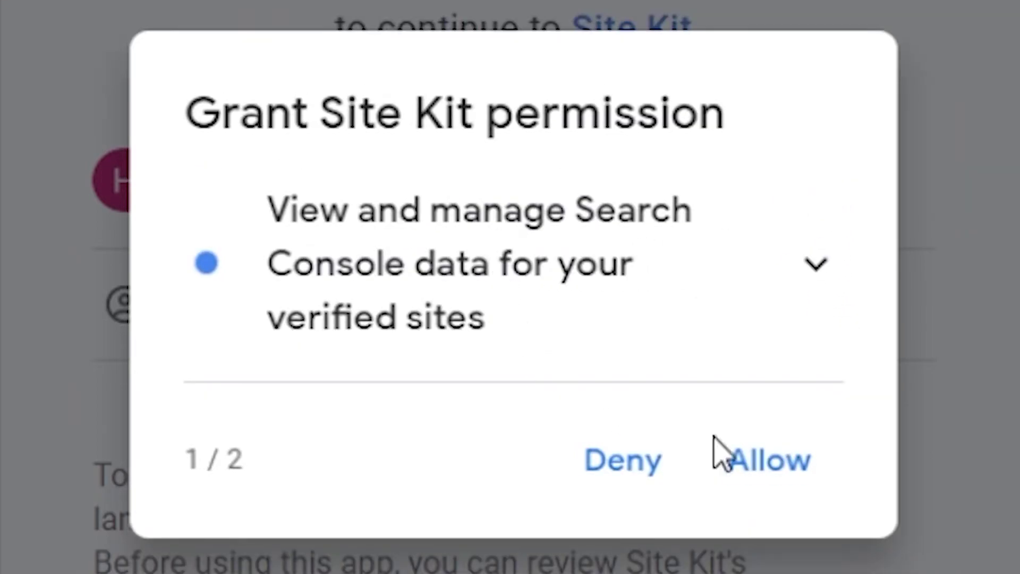
pyautogui.click(799, 466)
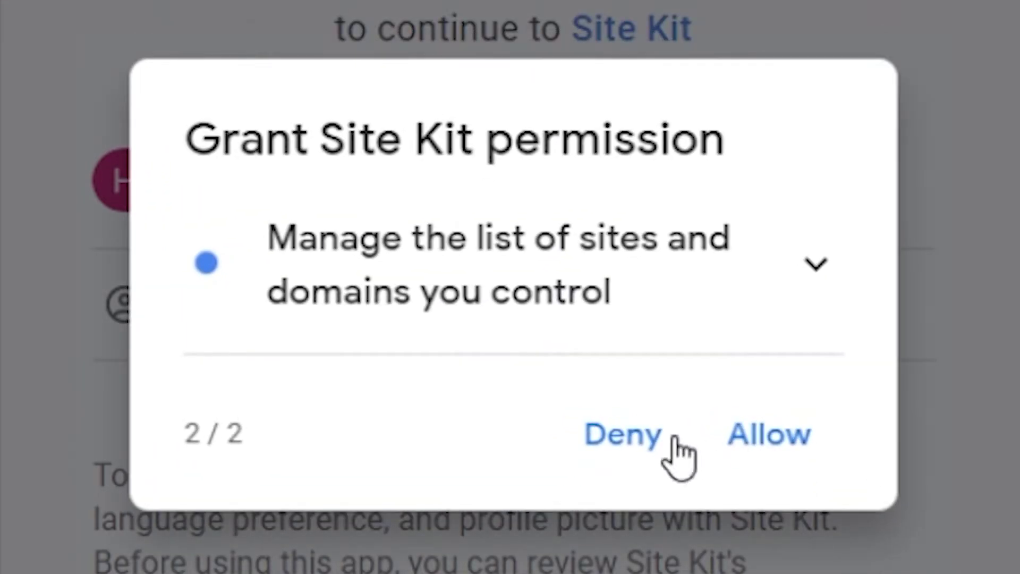
pyautogui.click(796, 462)
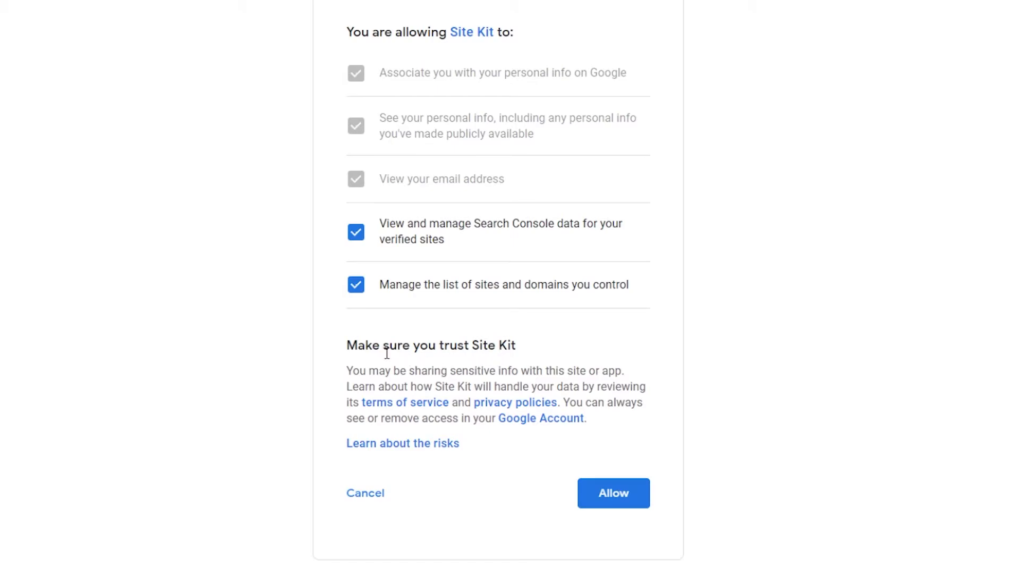
pyautogui.click(629, 494)
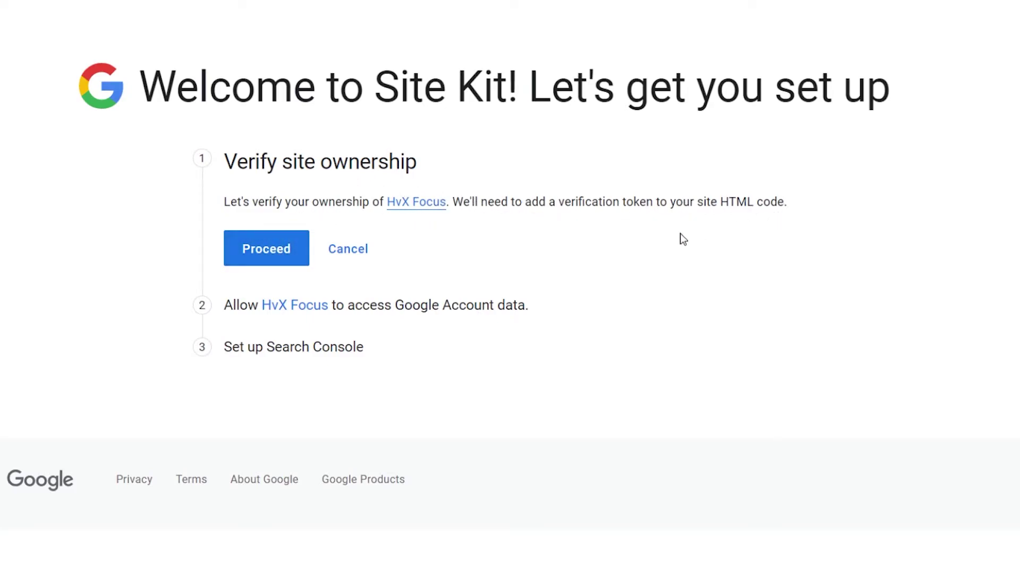
# Verify HvX Focus ownership, allow Google Account data access, and add the site to Search Console.
pyautogui.click(290, 257)
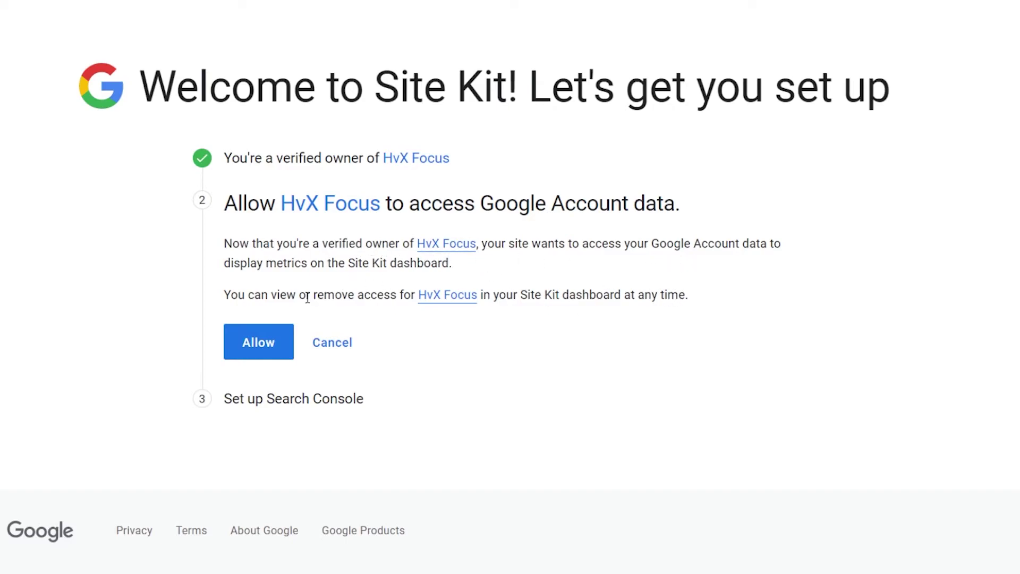
pyautogui.click(255, 354)
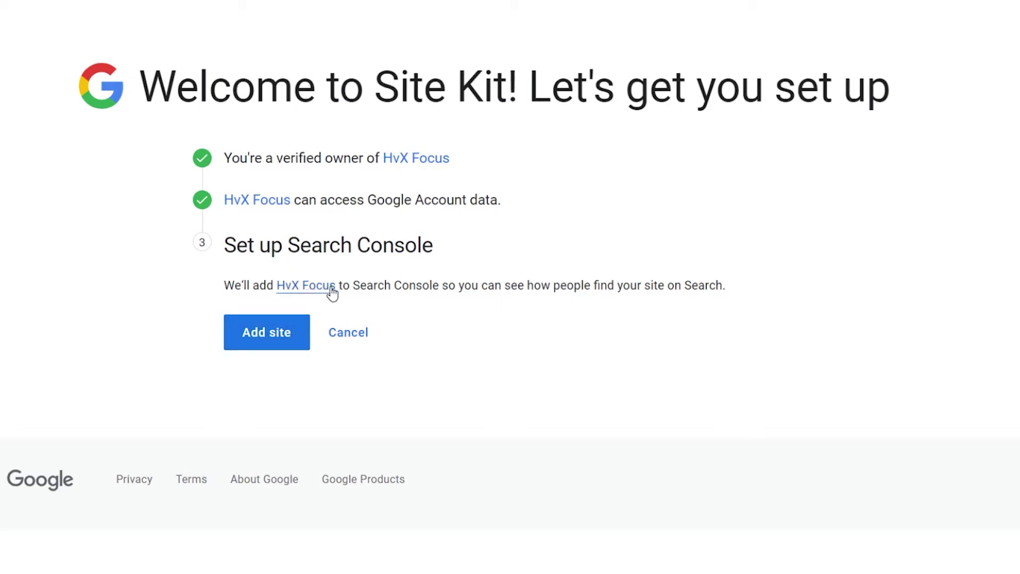
pyautogui.click(273, 341)
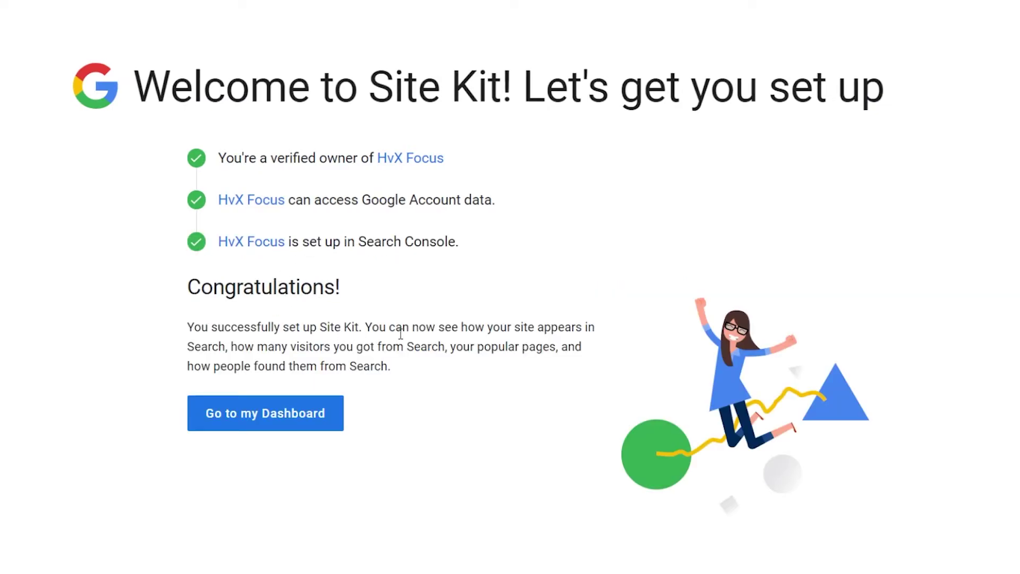
# Go to the Site Kit dashboard from the Congratulations page.
pyautogui.click(302, 420)
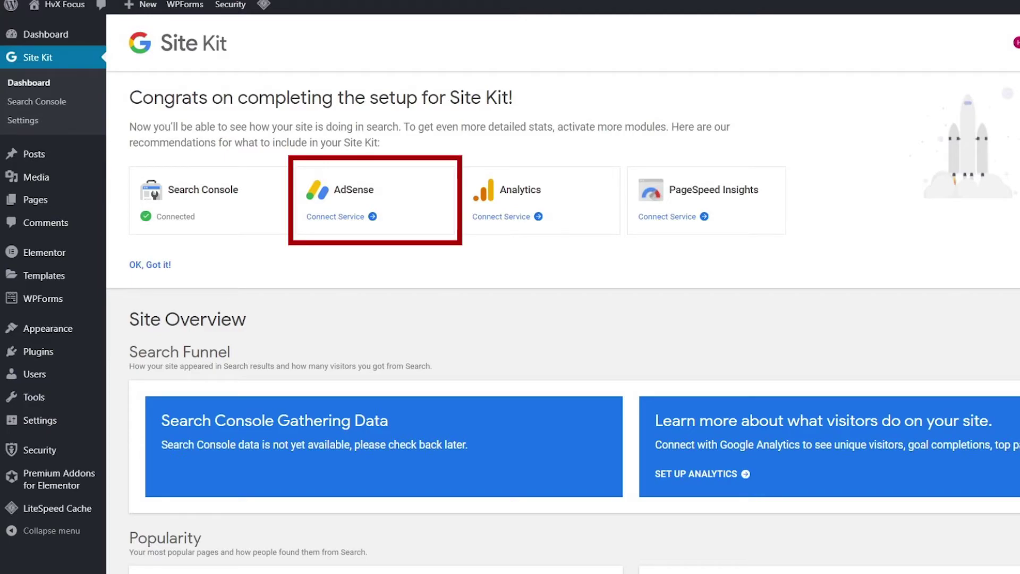
# Connect the AdSense service in Site Kit using the site's Google account, granting permission to view AdSense data.
pyautogui.click(348, 218)
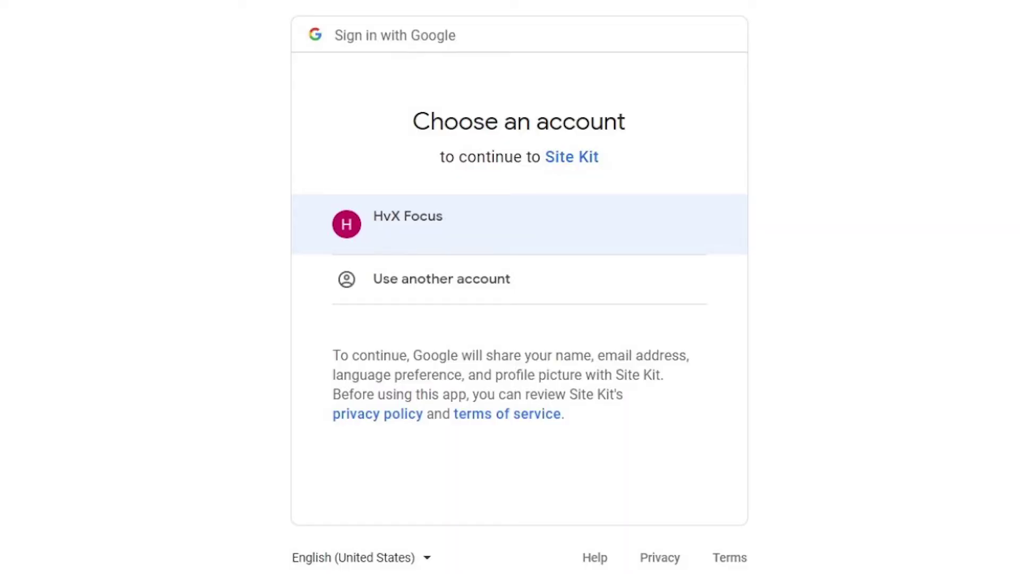
pyautogui.click(439, 235)
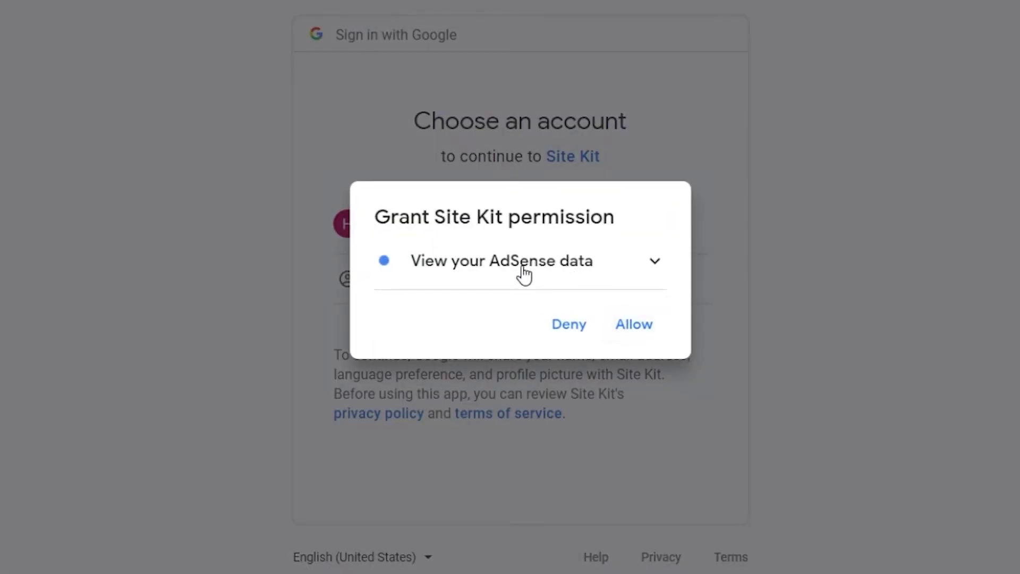
pyautogui.click(636, 327)
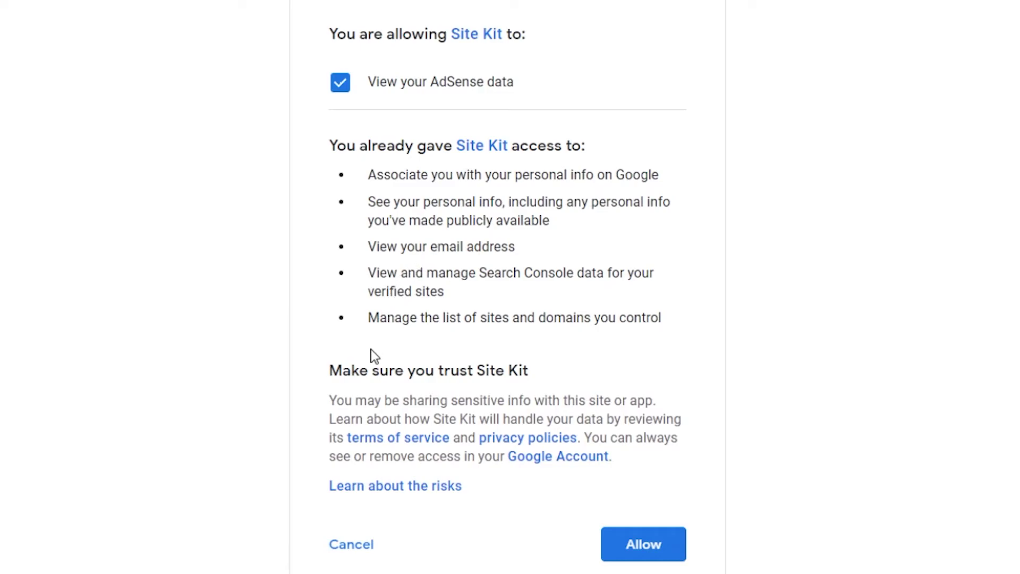
pyautogui.click(671, 561)
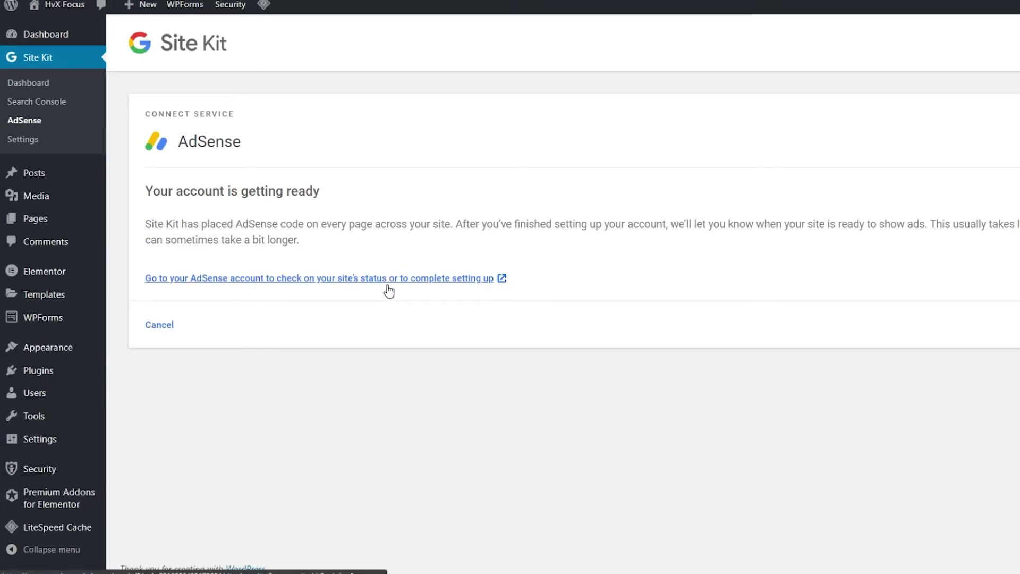
# In the AdSense account, confirm the code was pasted into the site and acknowledge the code-found message.
pyautogui.click(431, 281)
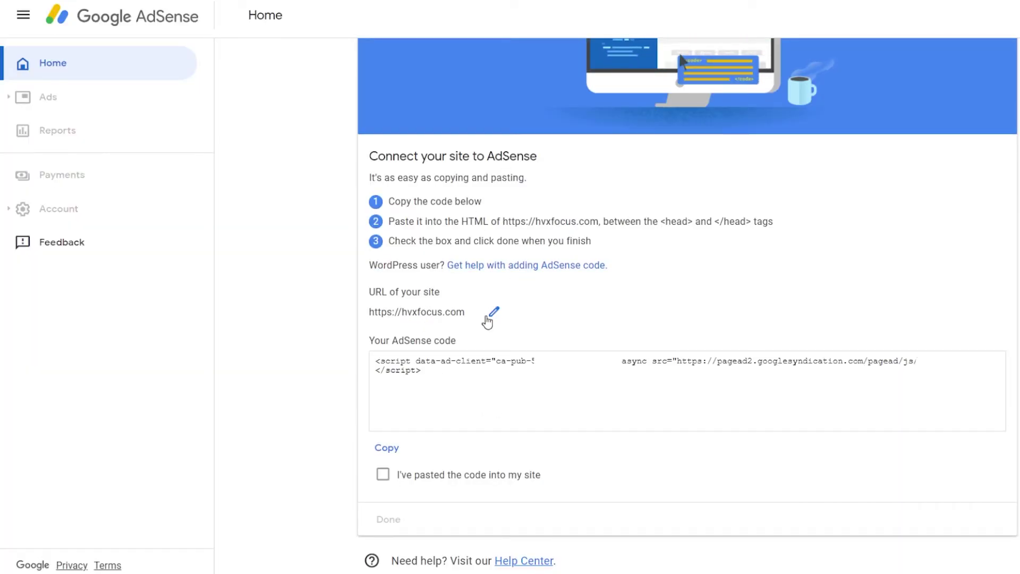
pyautogui.click(383, 477)
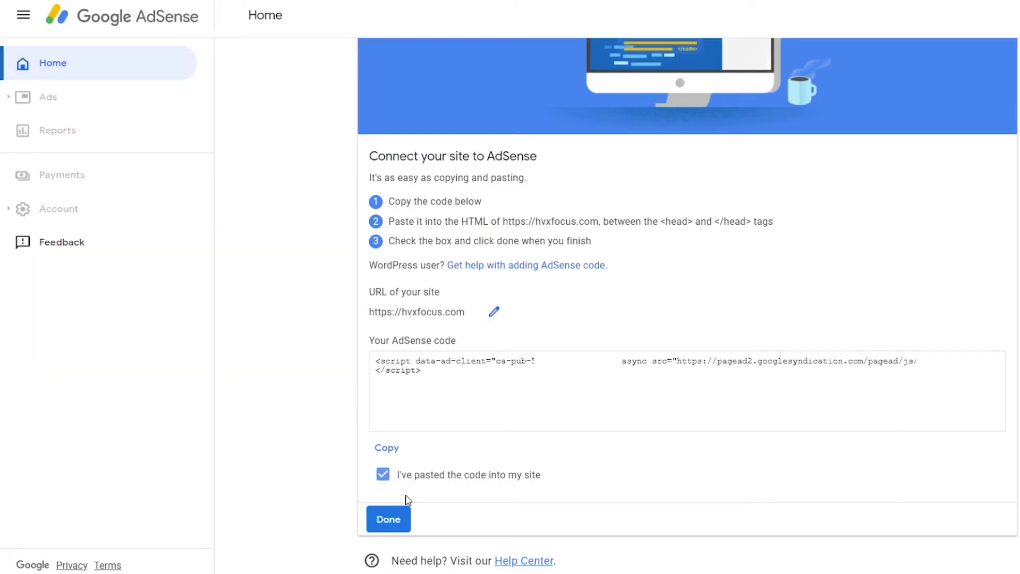
pyautogui.click(399, 523)
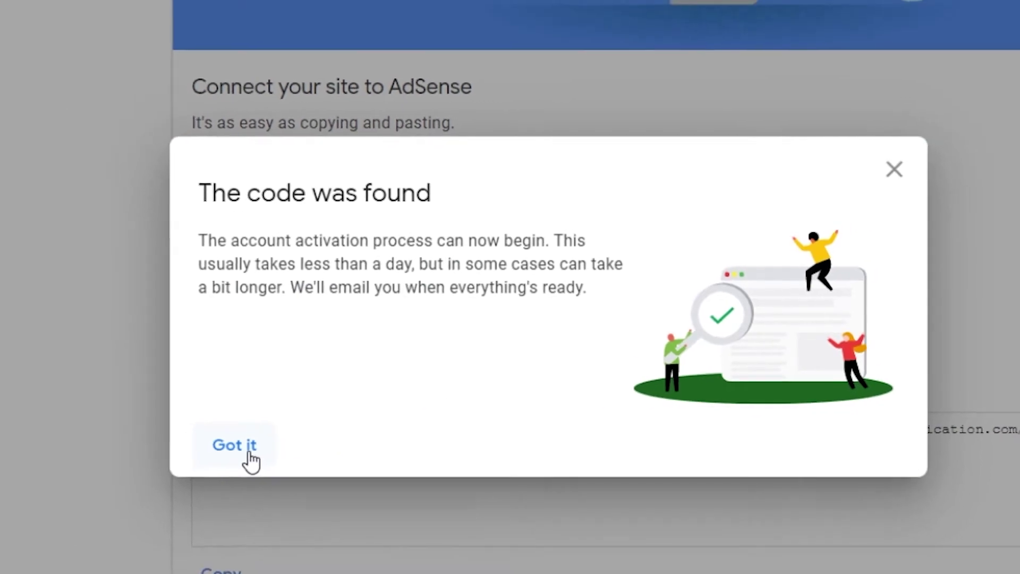
pyautogui.click(188, 456)
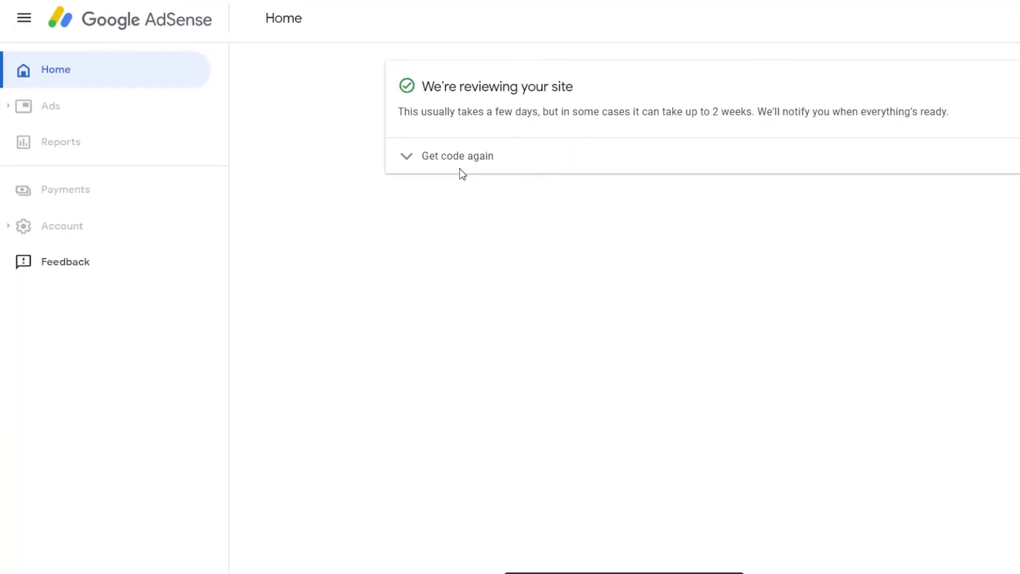